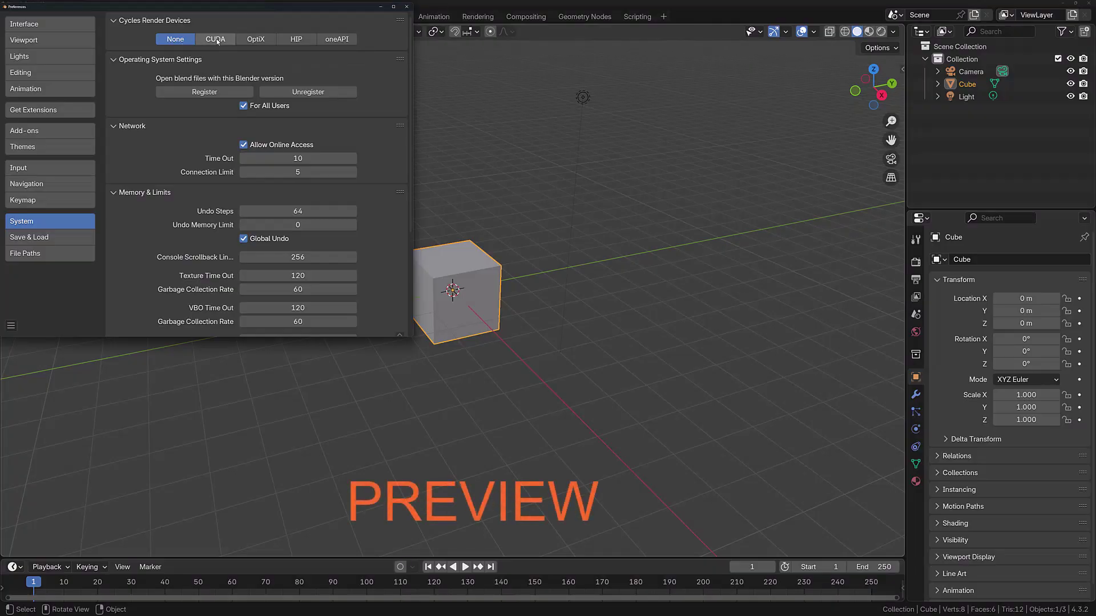
click(216, 40)
click(266, 40)
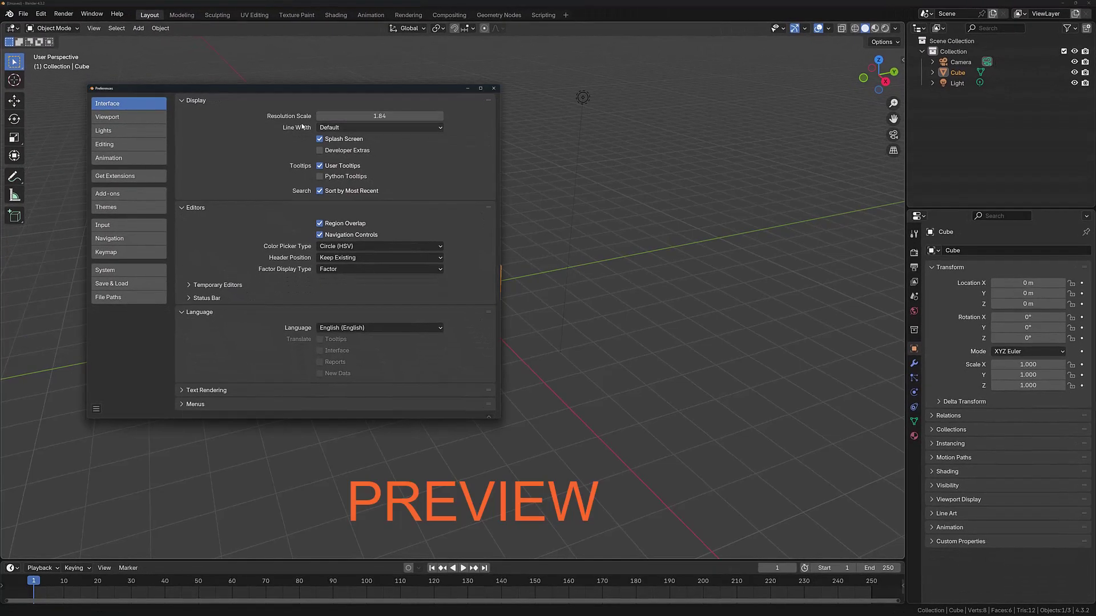
drag(342, 116, 251, 116)
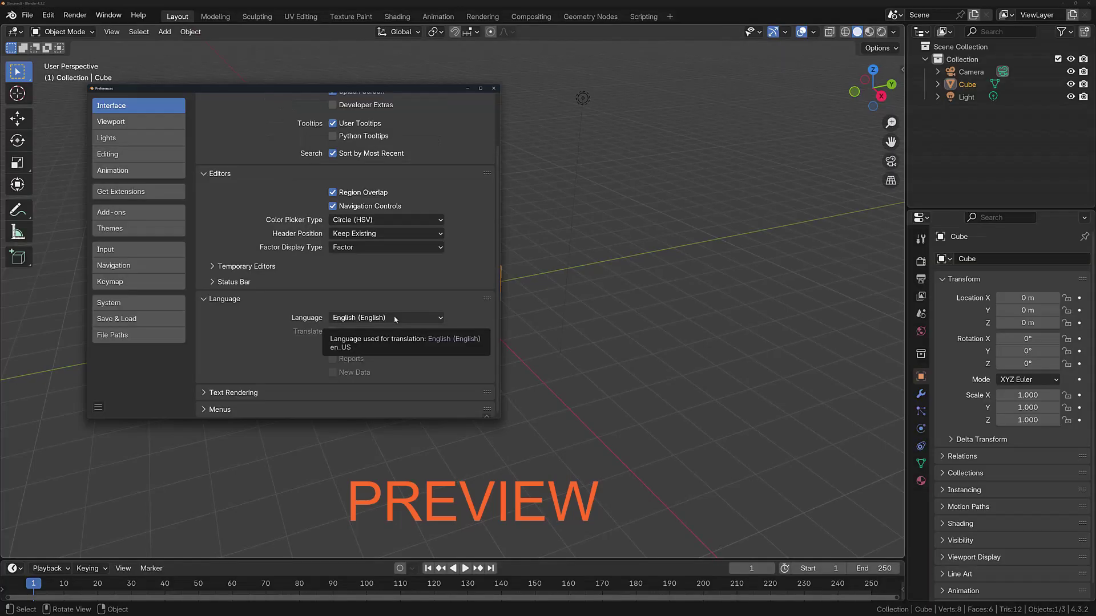
click(378, 318)
mouse_move(361, 105)
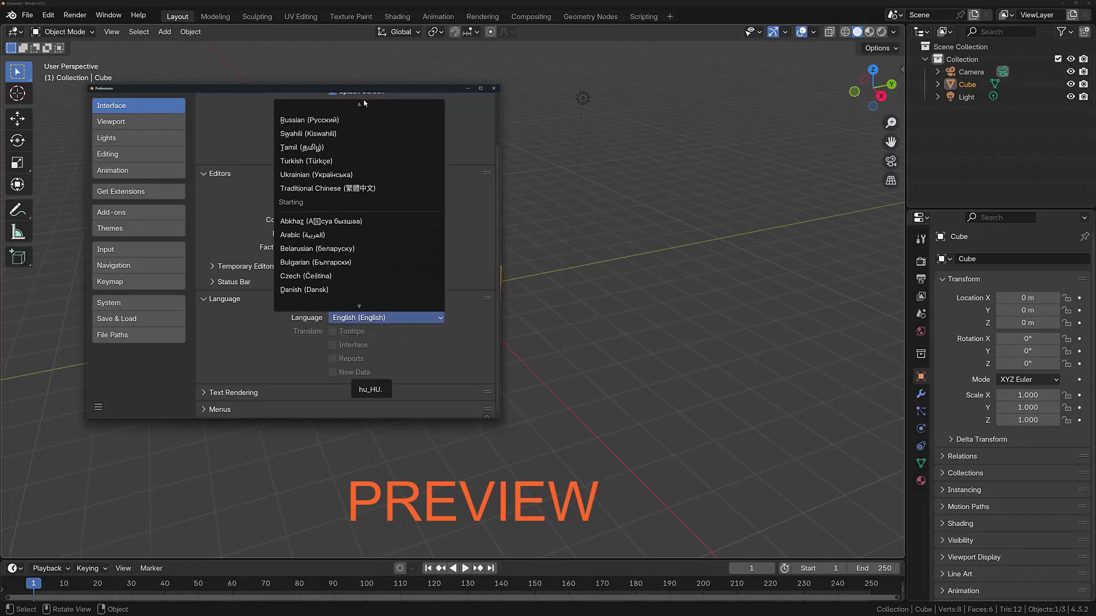
click(342, 166)
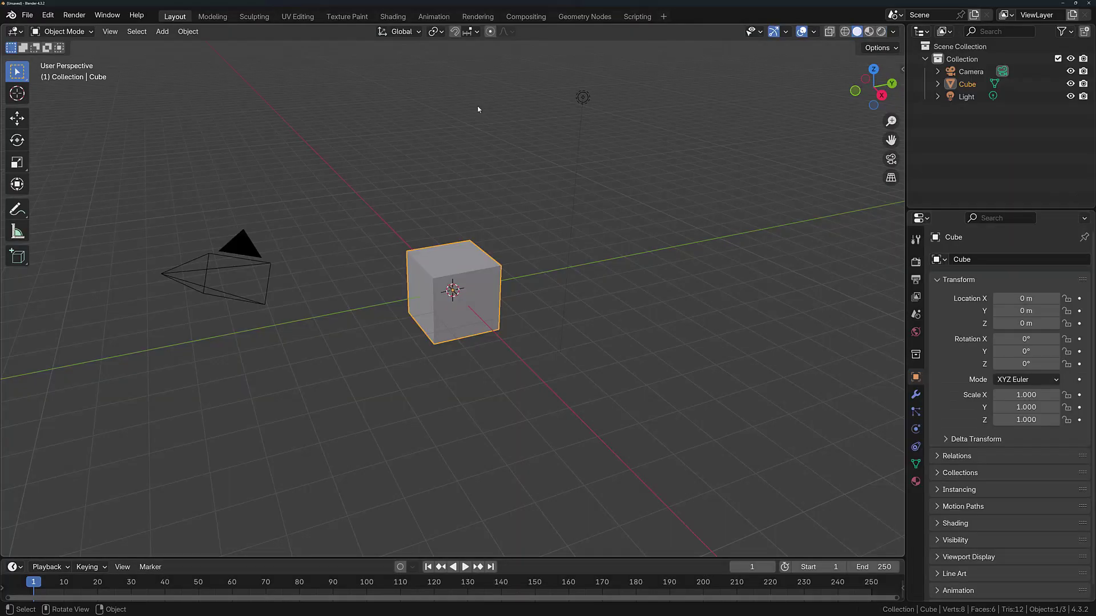
- Open the System preferences and try the Cycles render devices None, CUDA, OptiX, HIP and oneAPI in turn
click(45, 16)
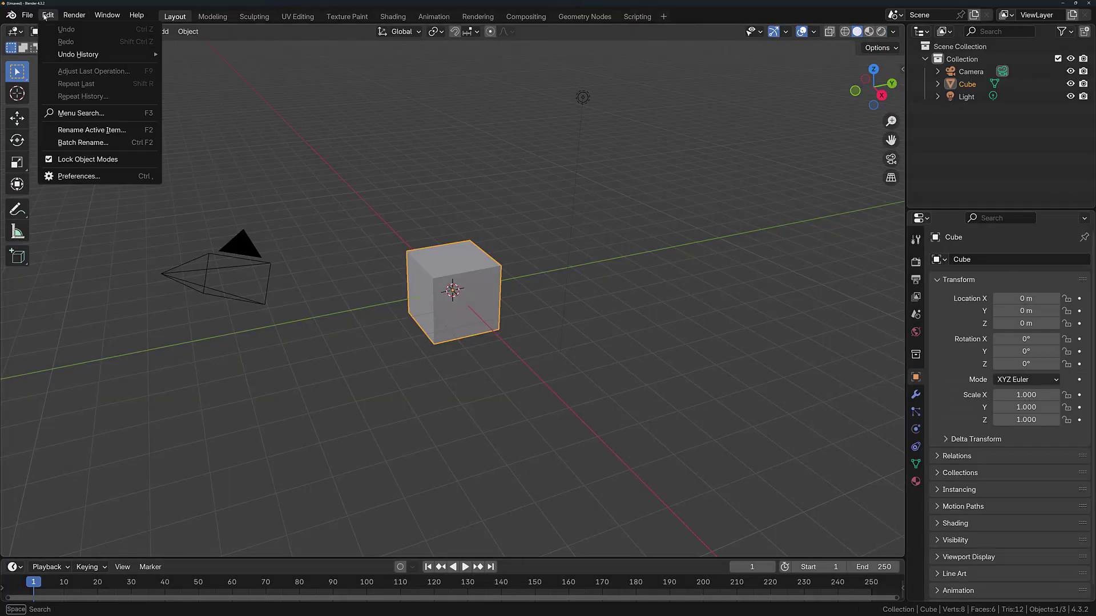
click(85, 174)
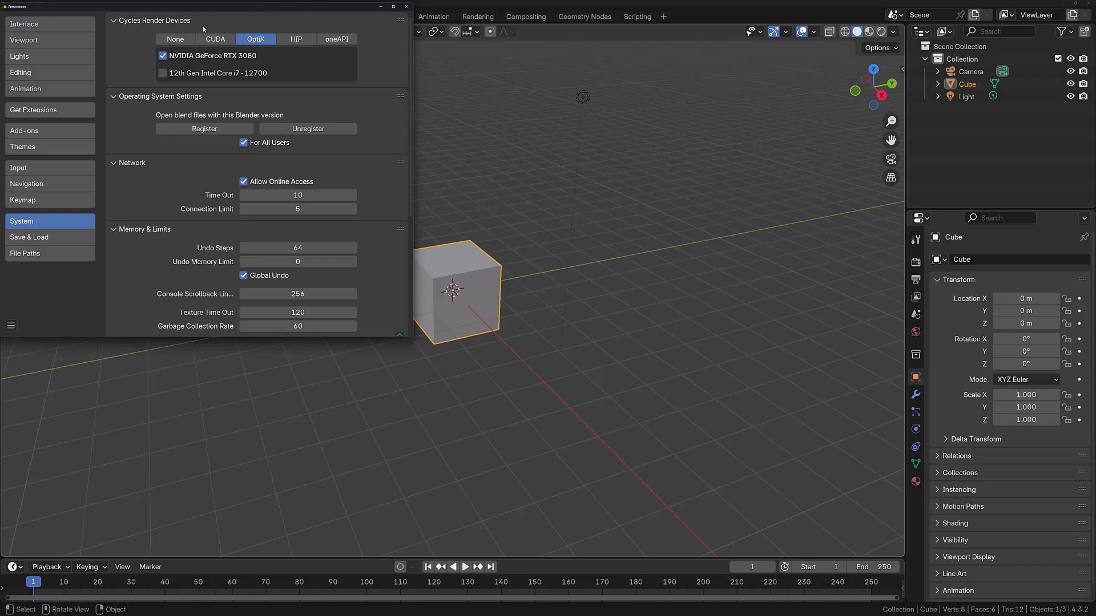
click(188, 43)
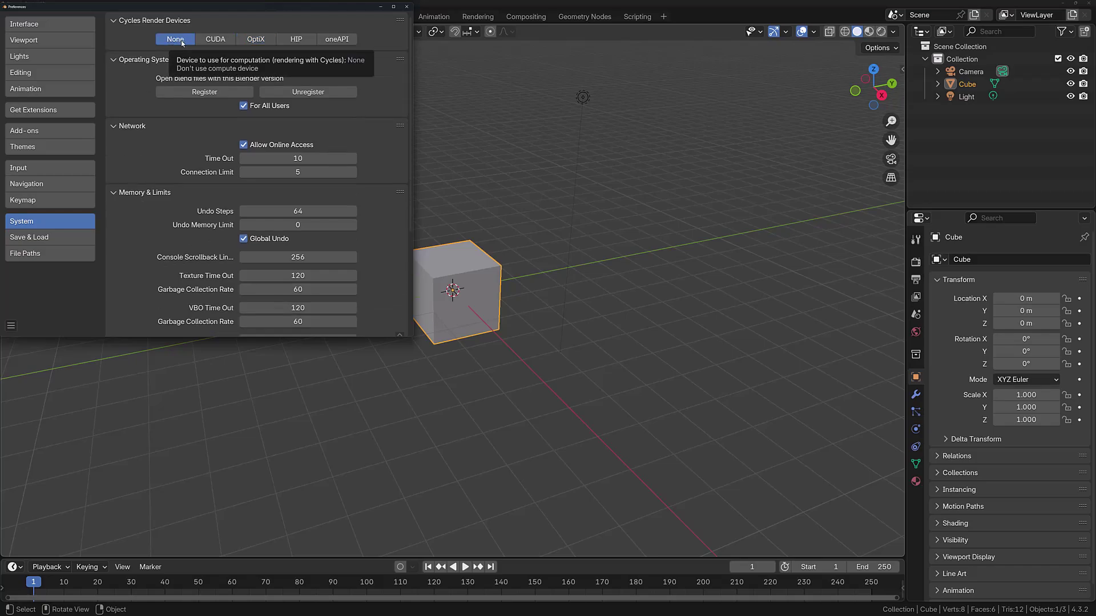
click(215, 38)
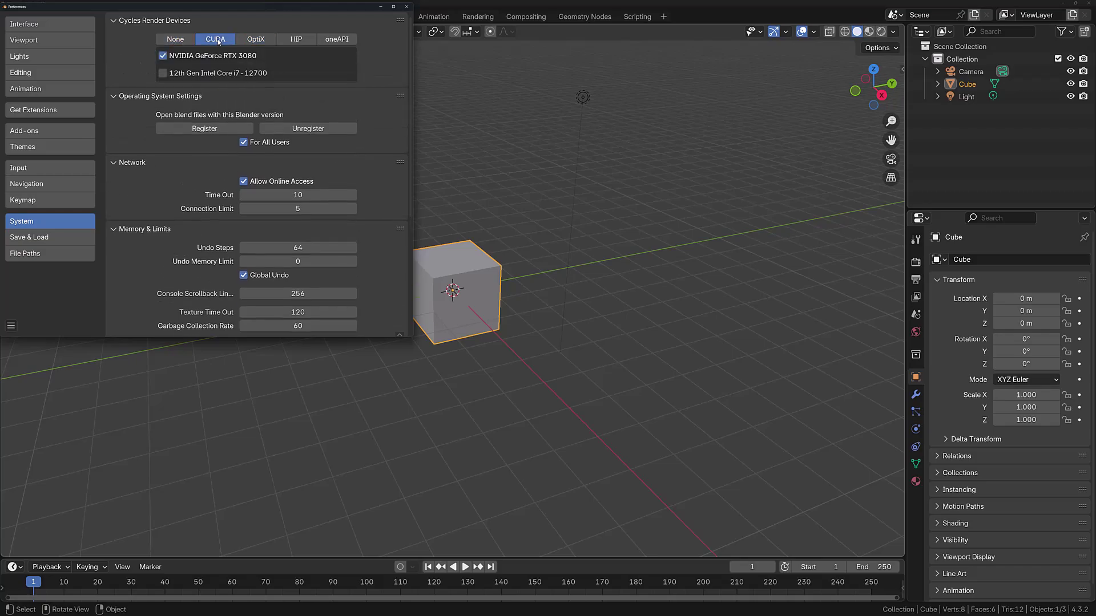
click(256, 41)
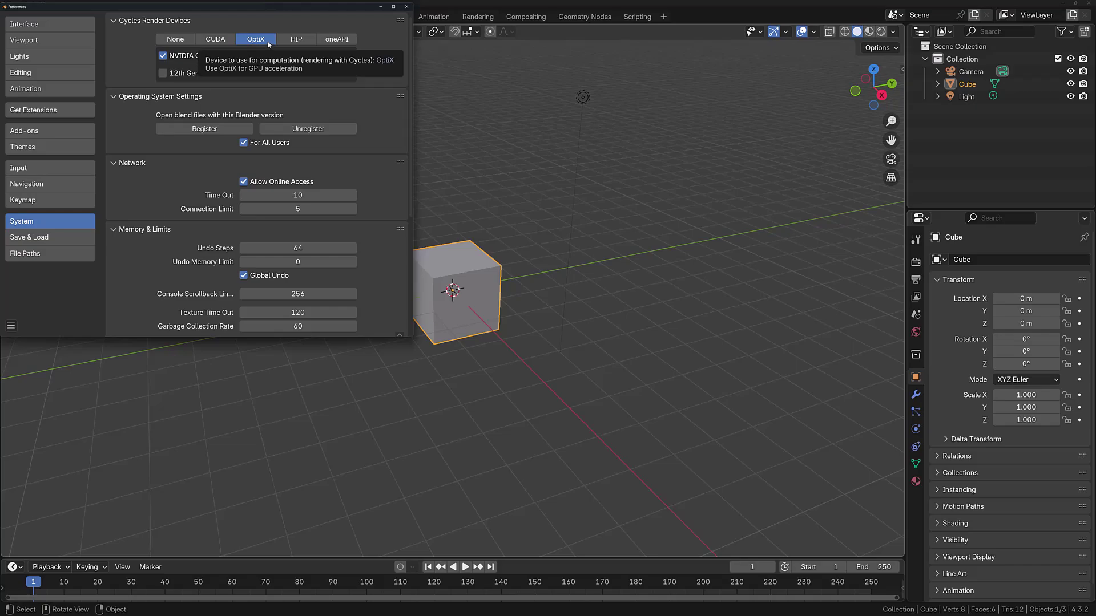
click(296, 40)
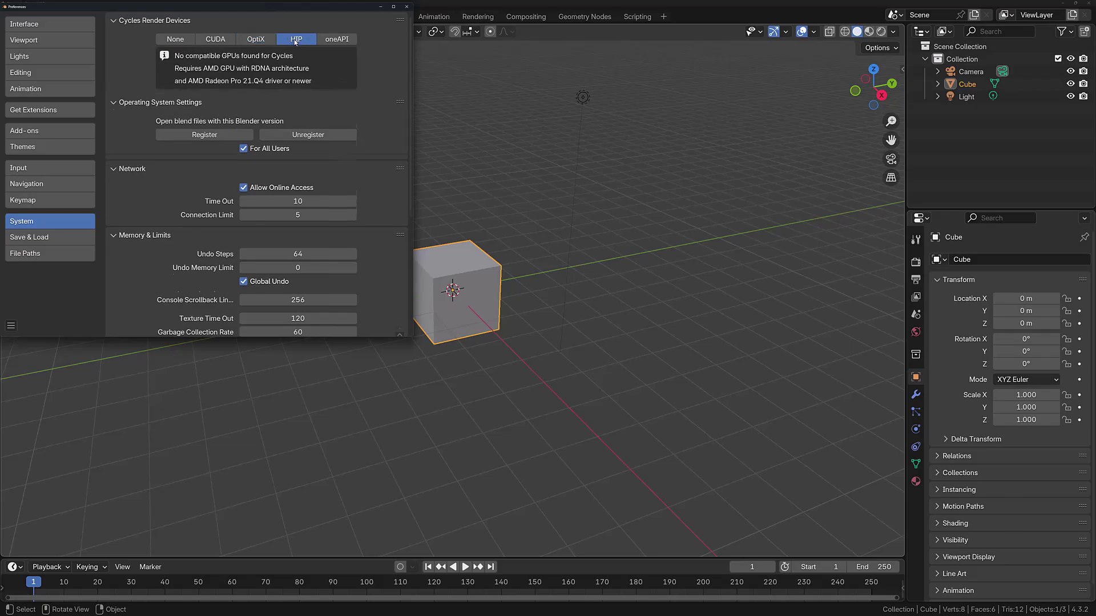
click(331, 41)
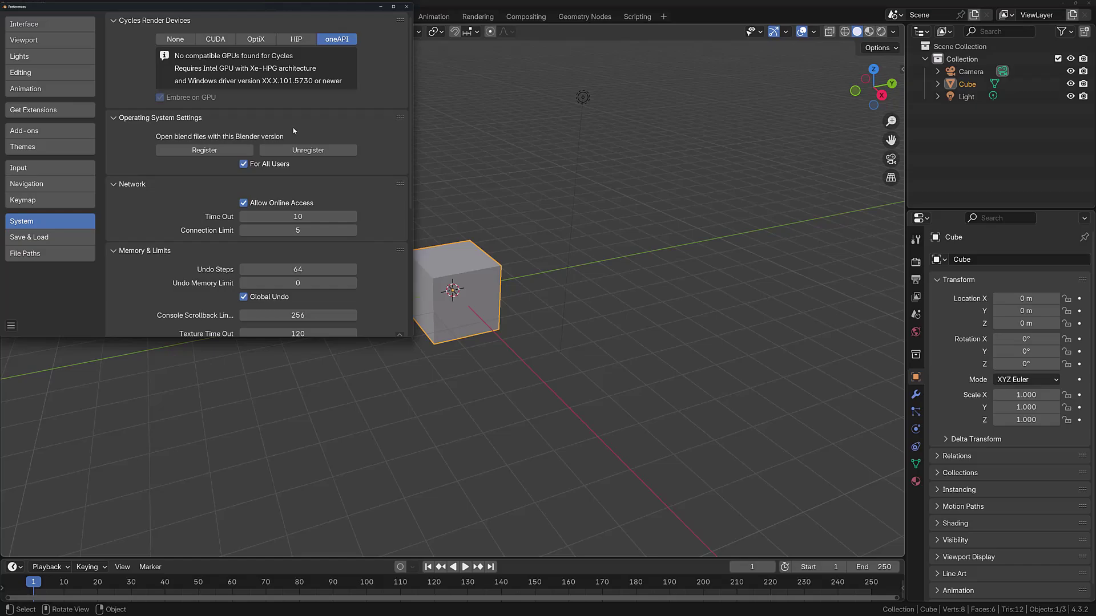
scroll(342, 131, down, 6)
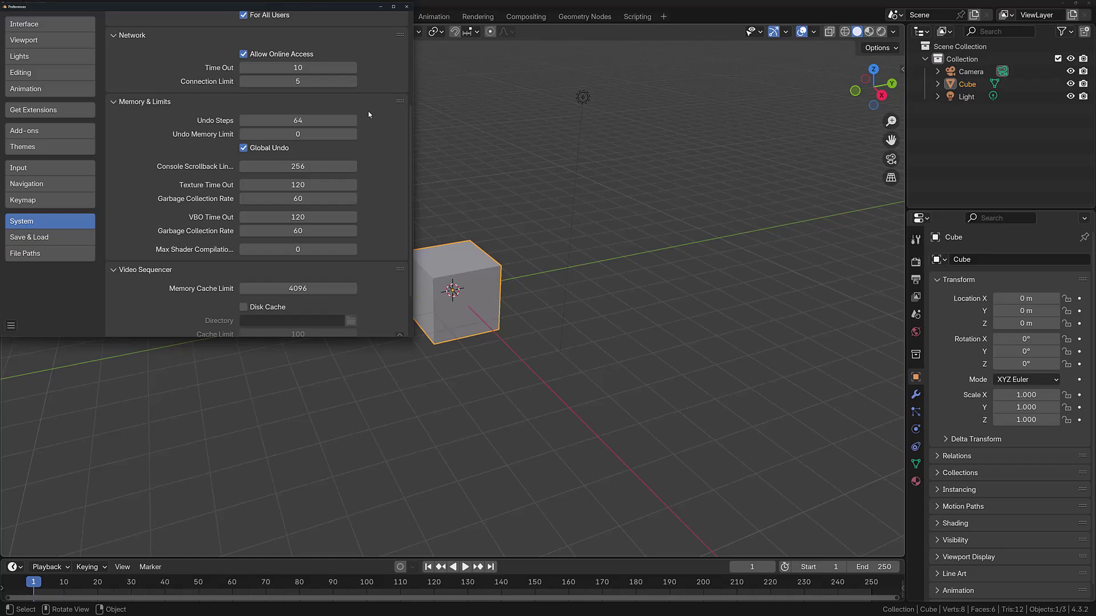
- Open the Save & Load preferences and check the list of recently opened files
click(66, 239)
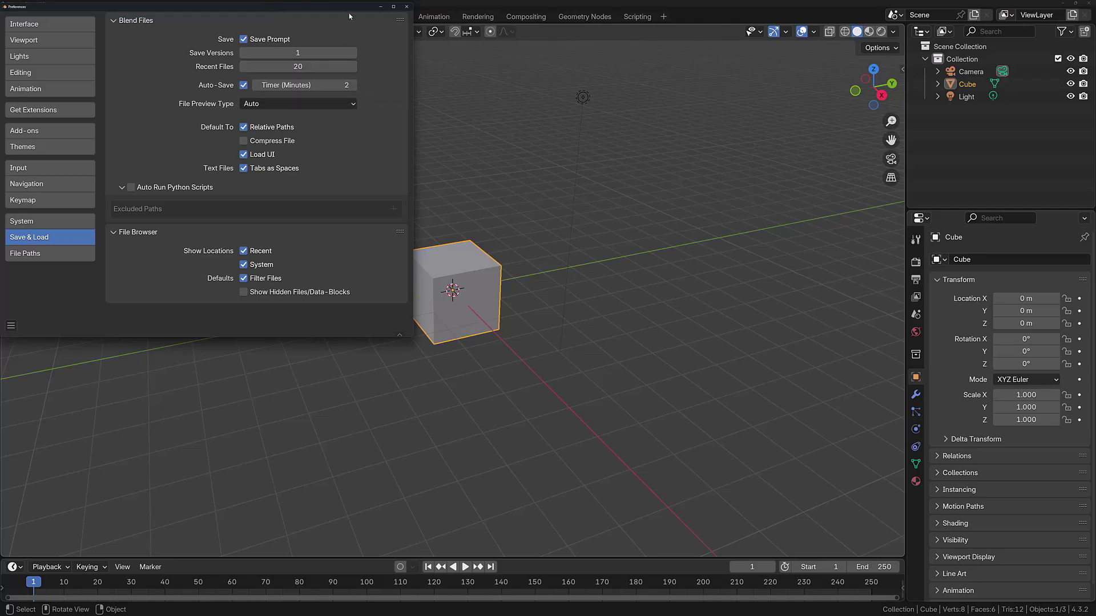
drag(350, 9, 439, 94)
click(27, 15)
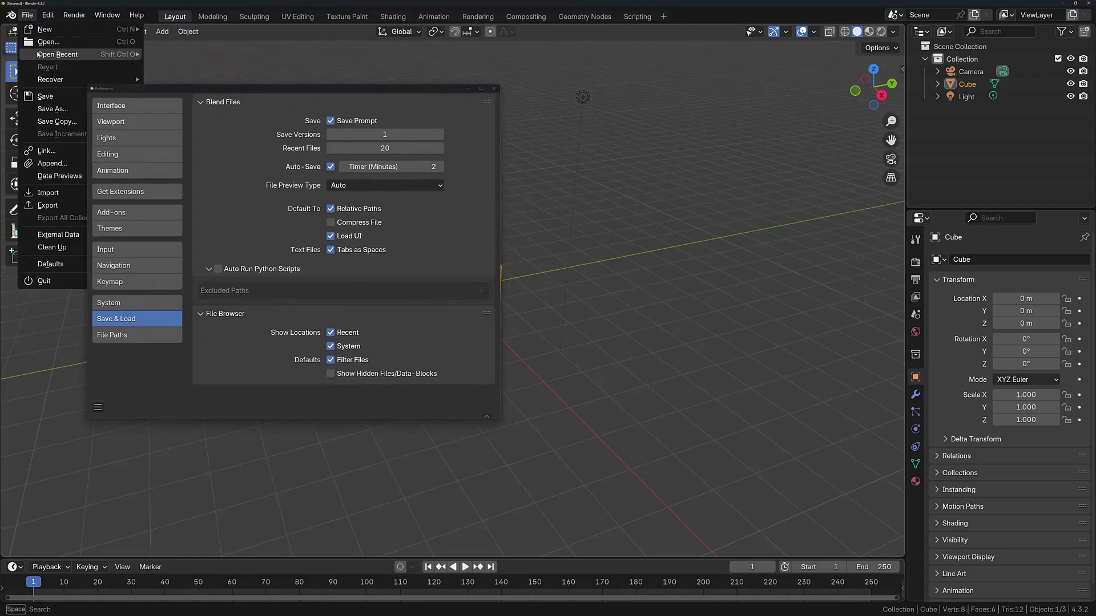
mouse_move(59, 59)
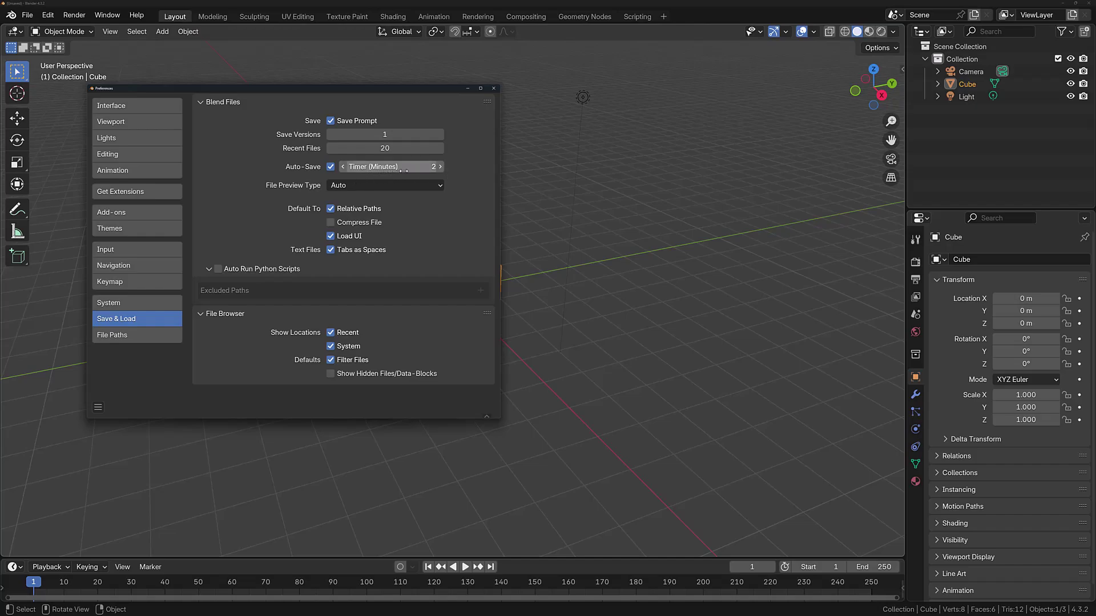
- Try a longer auto-save timer interval and return it to 2 minutes
click(439, 167)
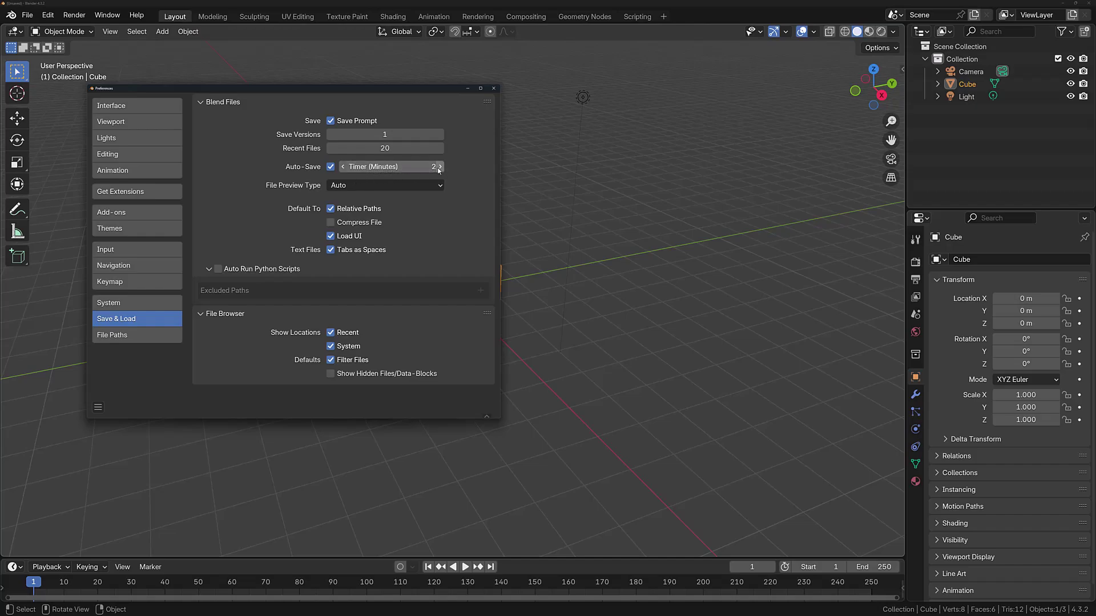
click(439, 167)
click(345, 167)
click(344, 166)
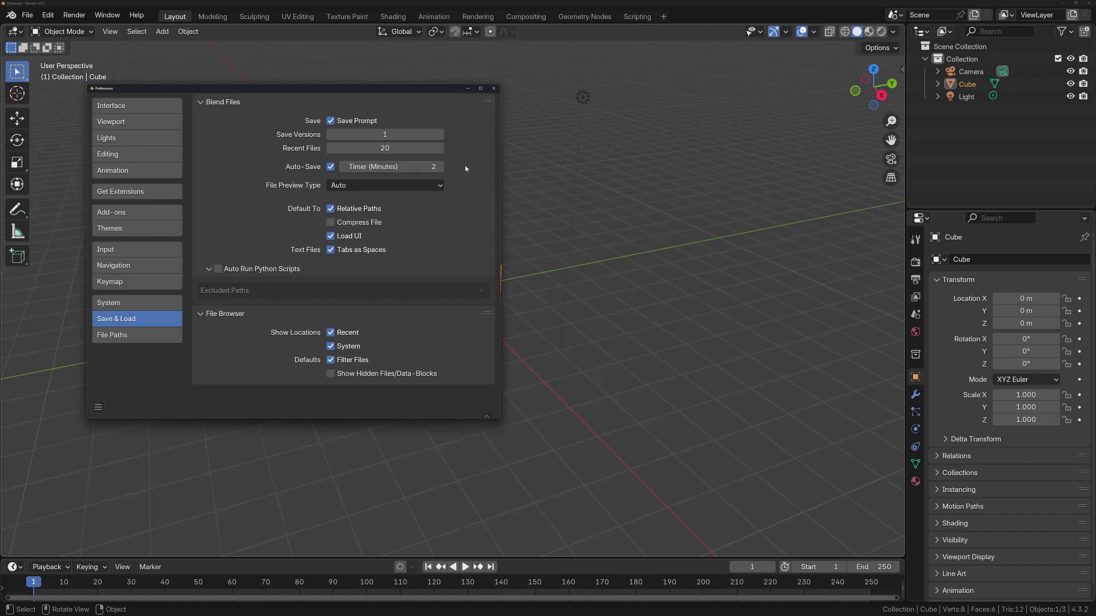
- Set the resolution scale in the Interface preferences to 2.23
click(161, 106)
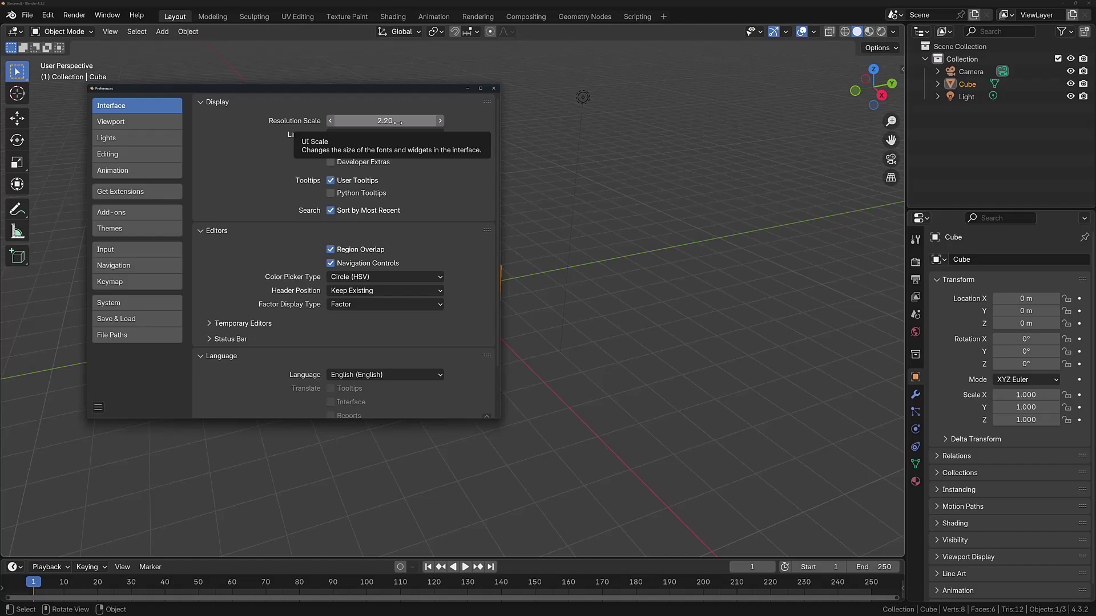
drag(392, 120, 436, 163)
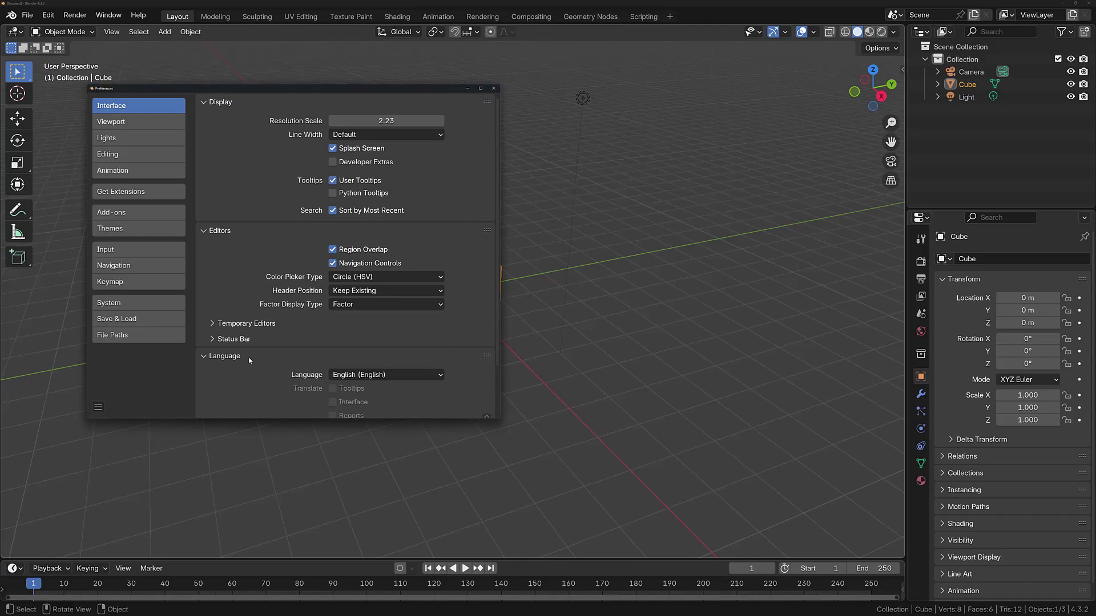
- Switch the interface language to Spanish (Español) and set it back to English
scroll(249, 361, down, 2)
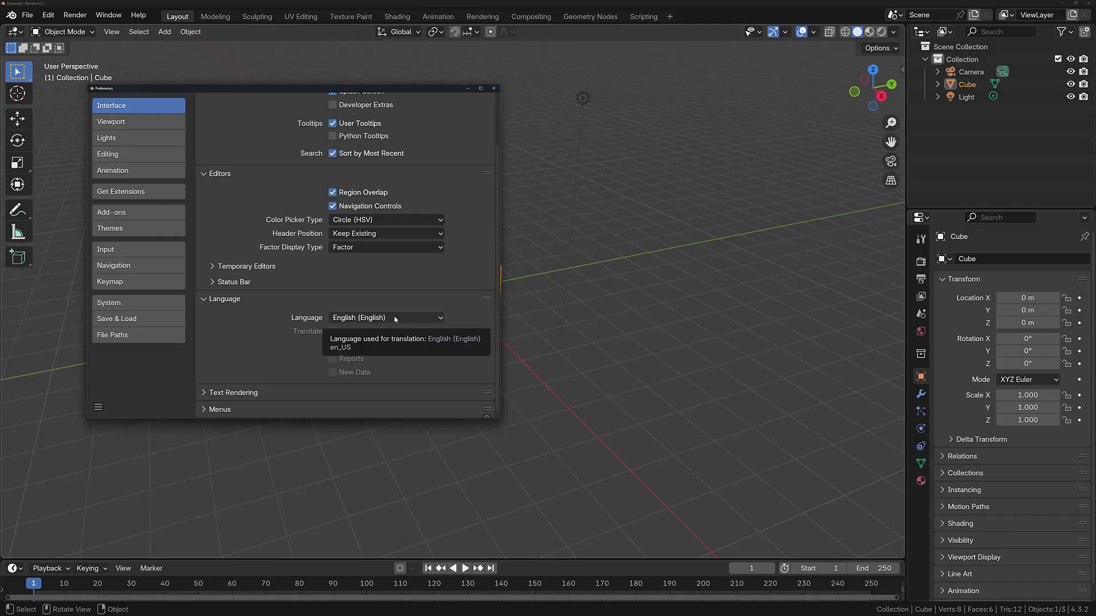
click(443, 320)
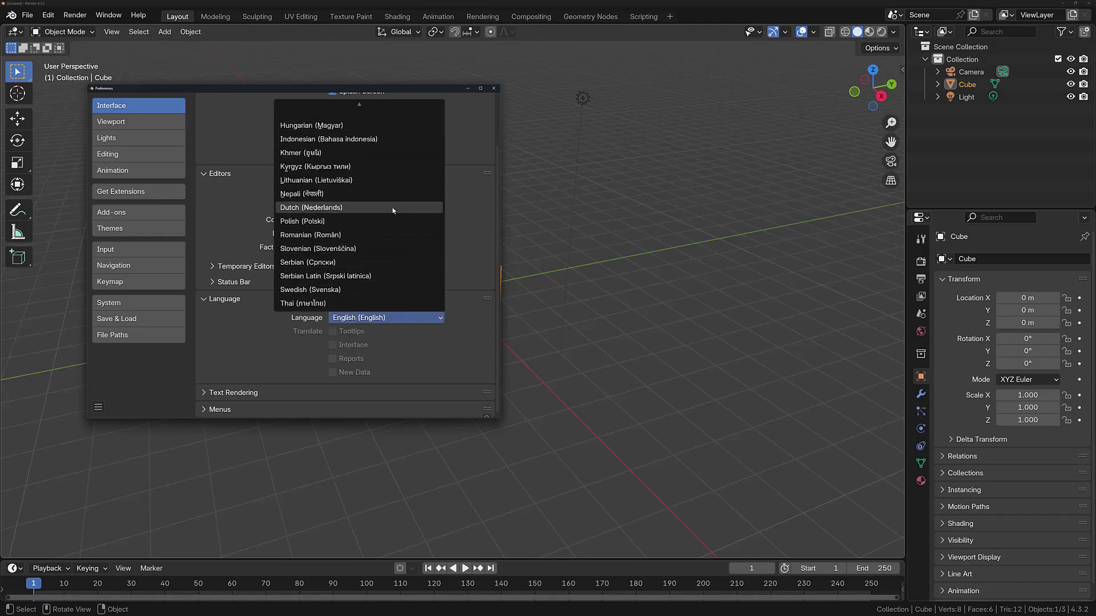
mouse_move(358, 106)
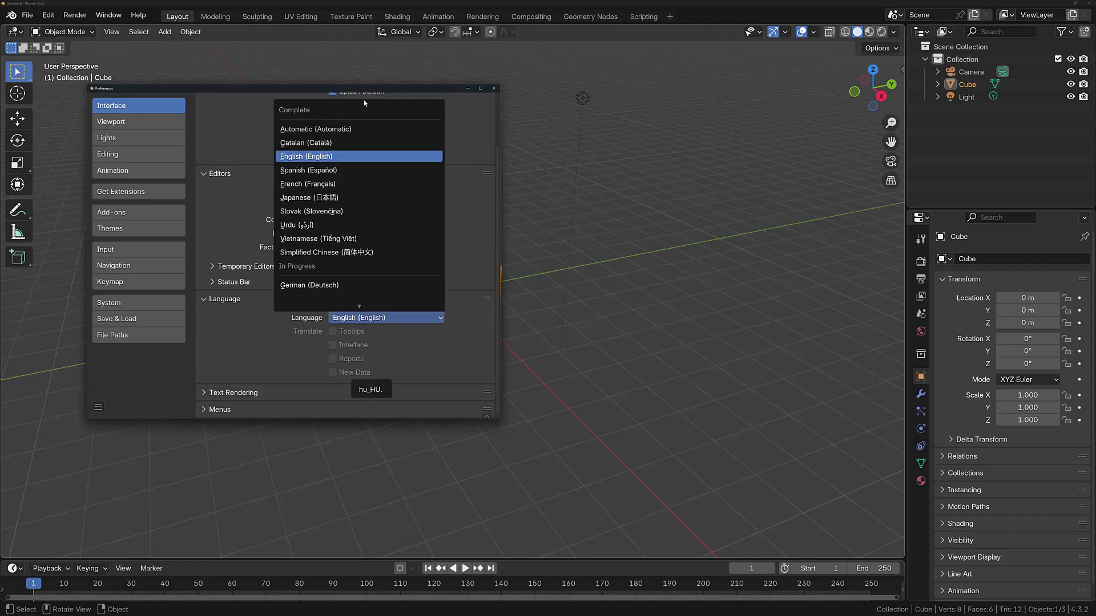
click(322, 171)
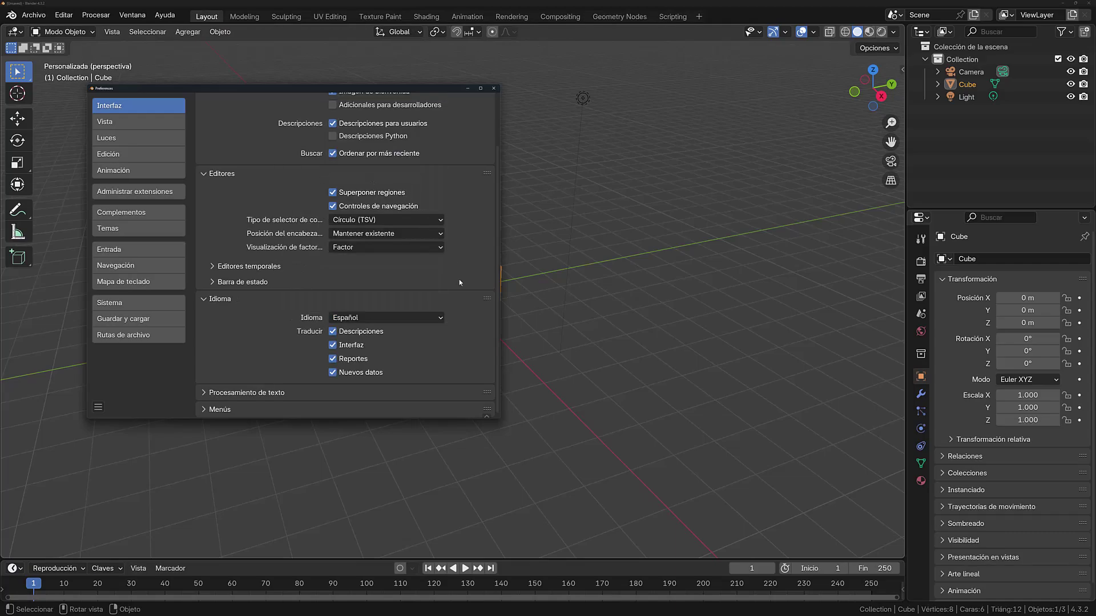
click(361, 318)
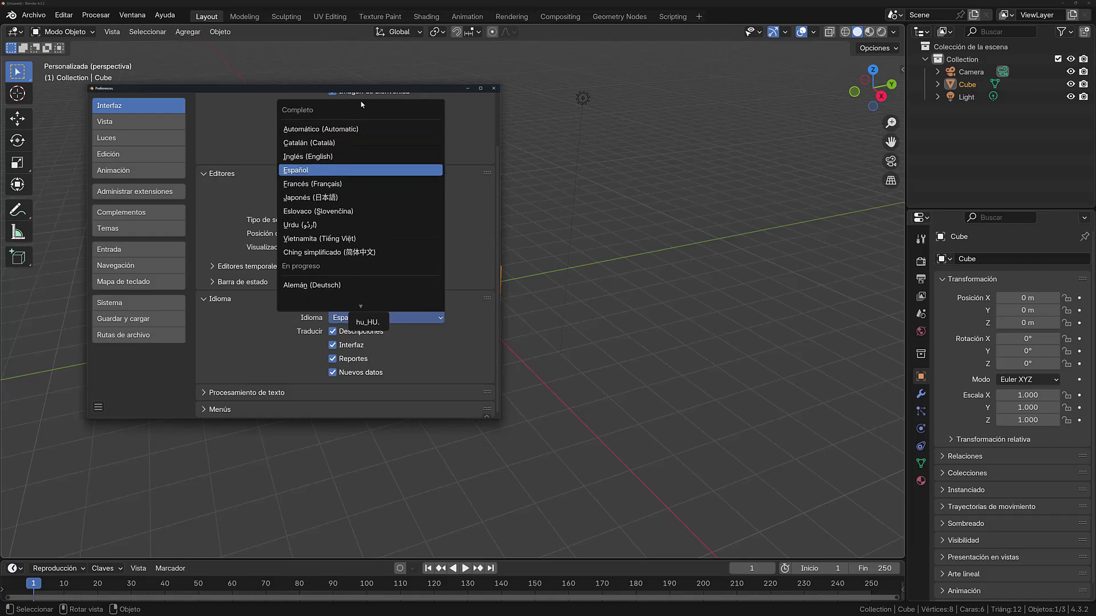
click(342, 156)
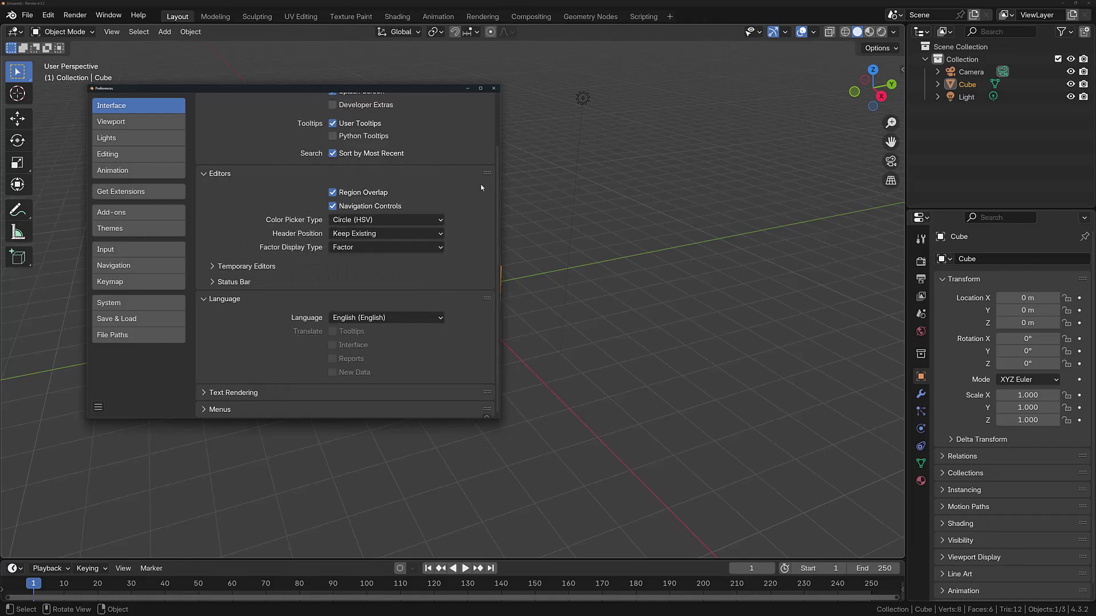
scroll(201, 137, up, 3)
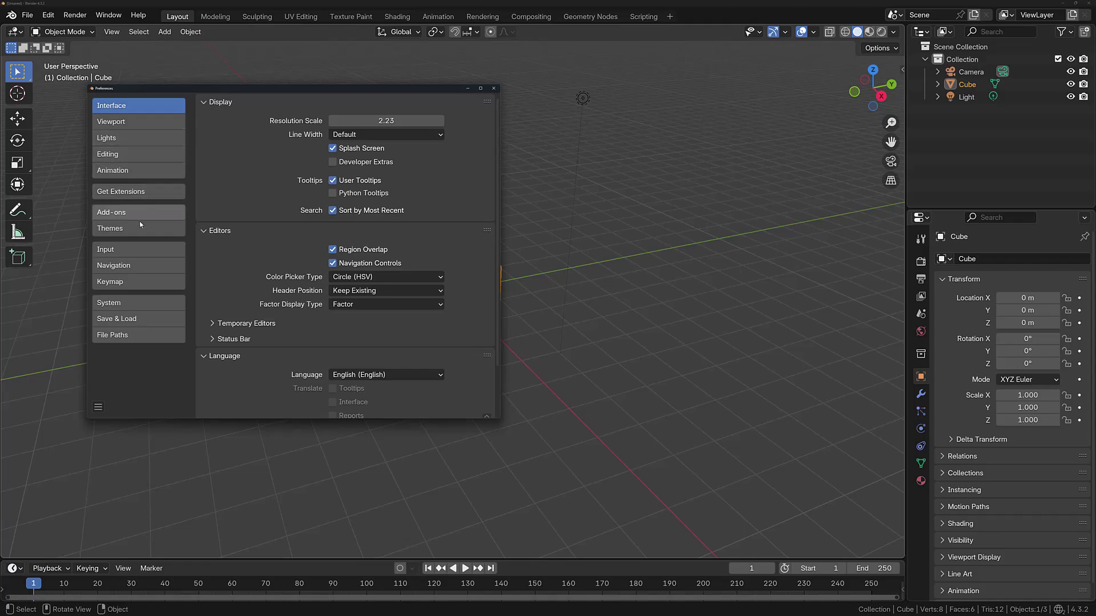
- Look over the Input preferences, and switch the Copy Global Transform add-on on and off again
click(113, 249)
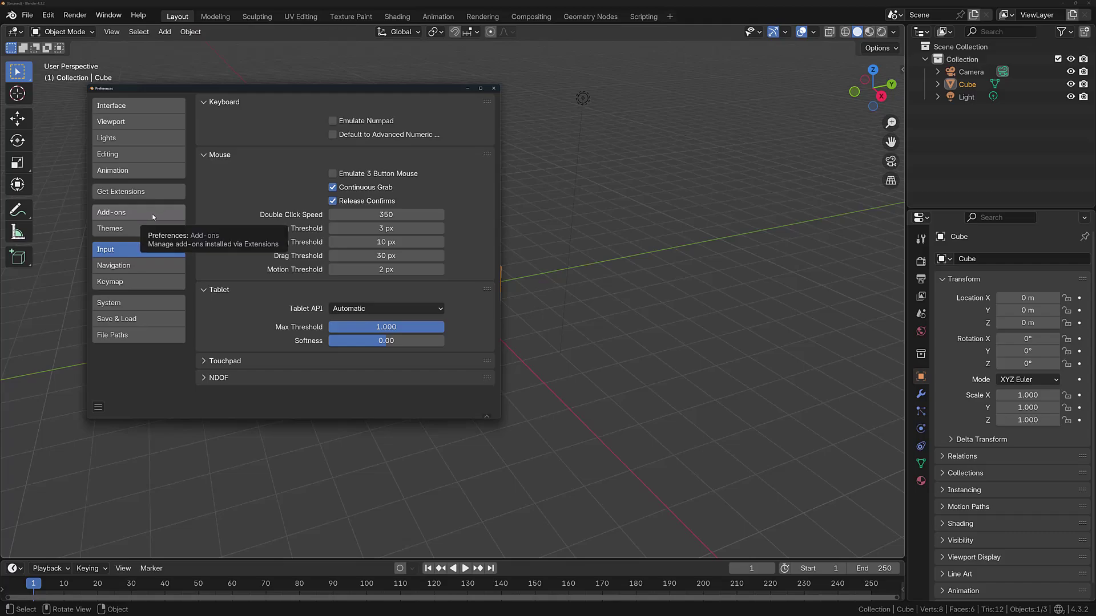
click(152, 213)
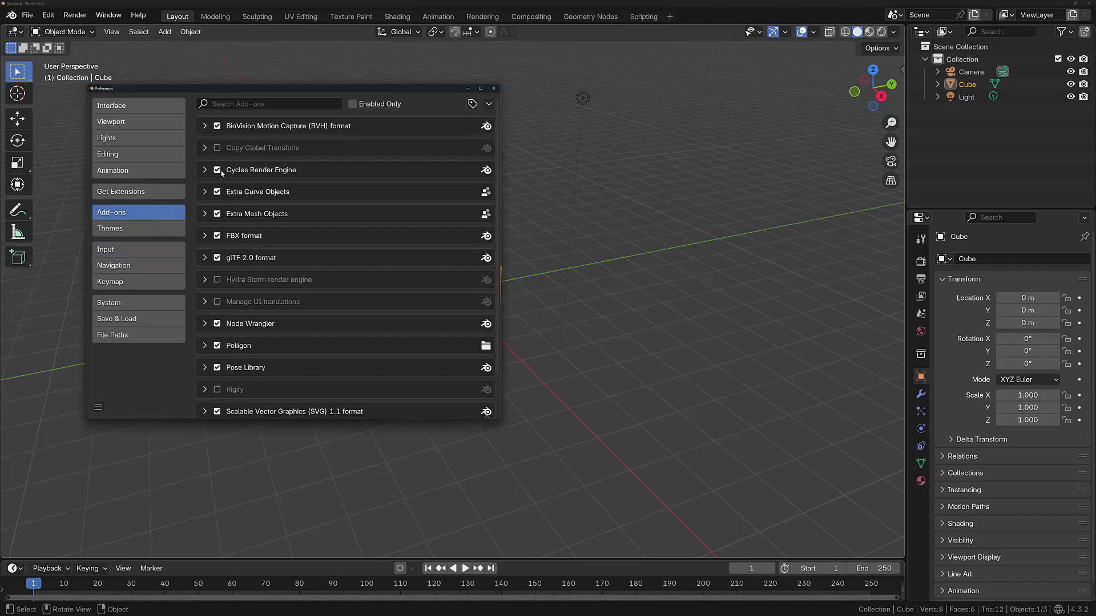
click(217, 148)
click(218, 149)
click(218, 149)
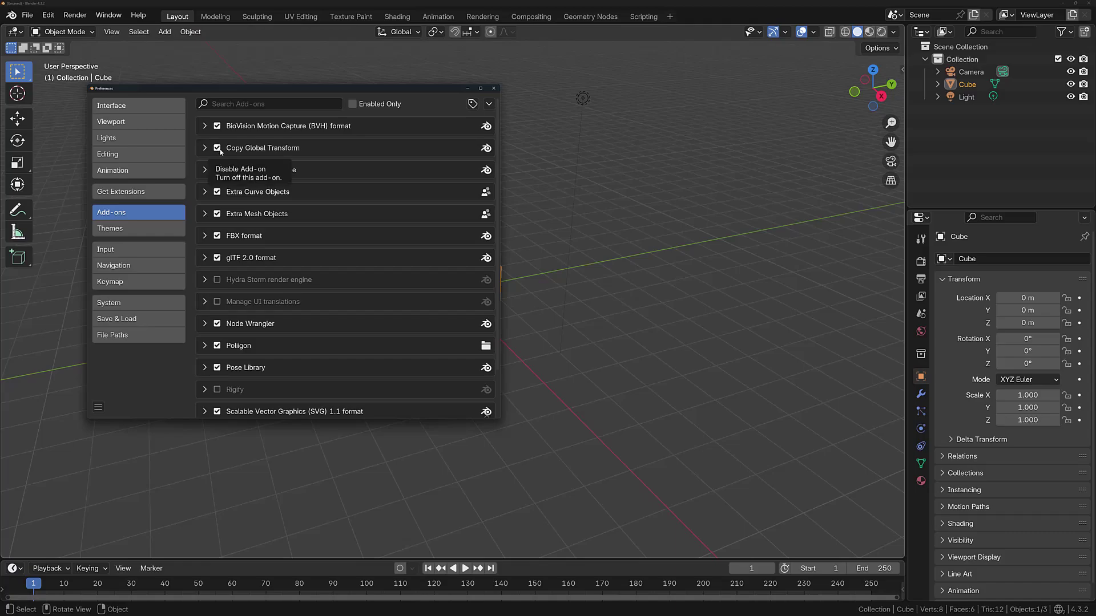
click(217, 149)
- Browse the available extensions, install Remove Static FCurves, and close the preferences
click(134, 197)
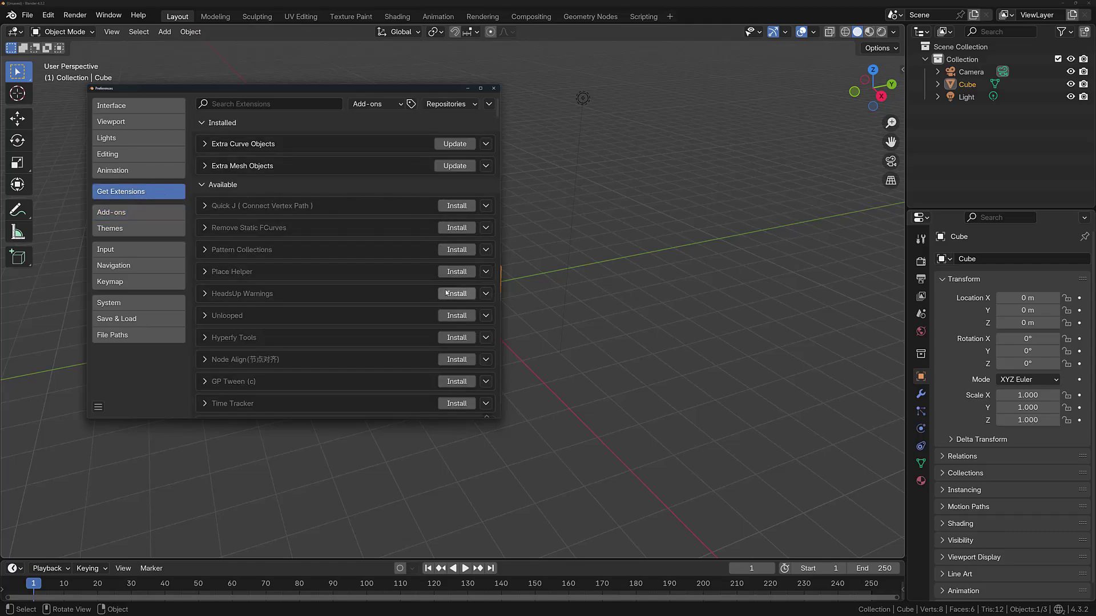
scroll(448, 226, down, 1)
scroll(448, 229, down, 8)
scroll(454, 216, up, 8)
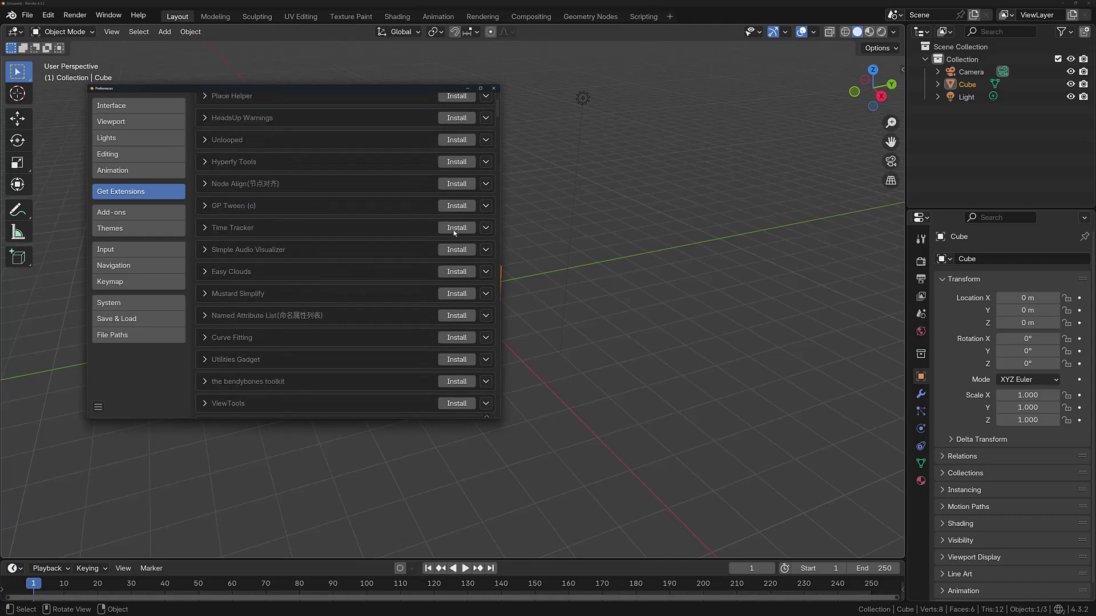
scroll(462, 193, up, 1)
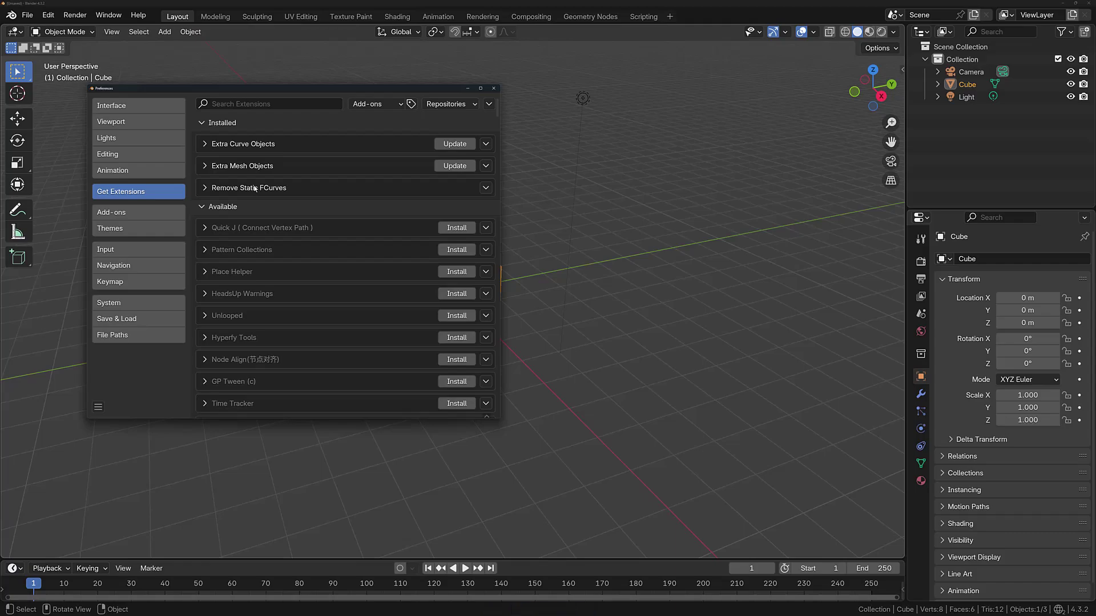
key(alt+F4)
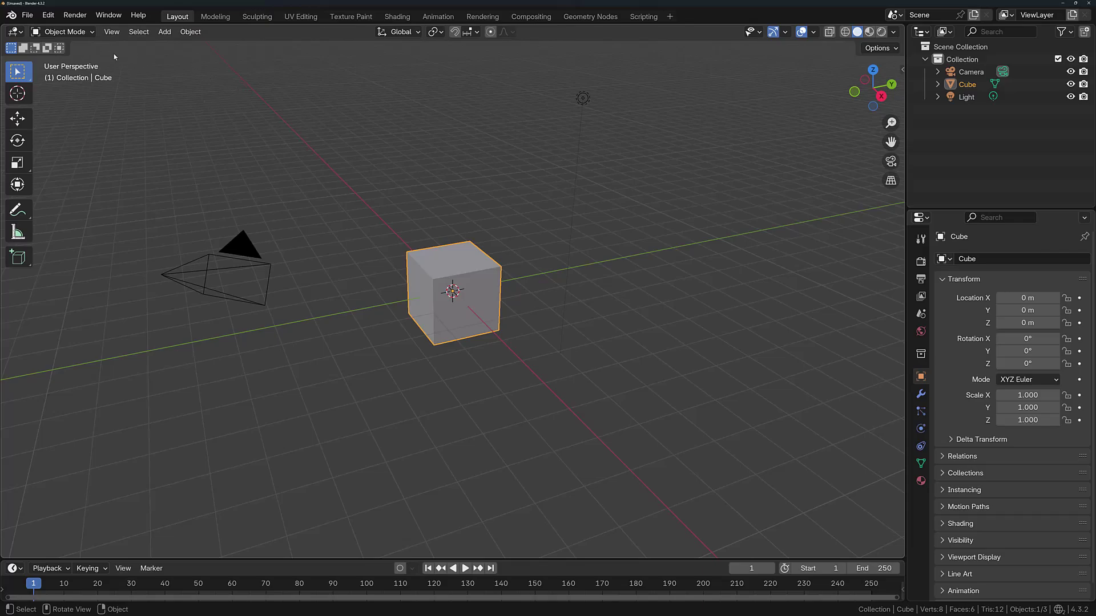
- Create a new file from the Video Editing template
click(27, 15)
mouse_move(69, 29)
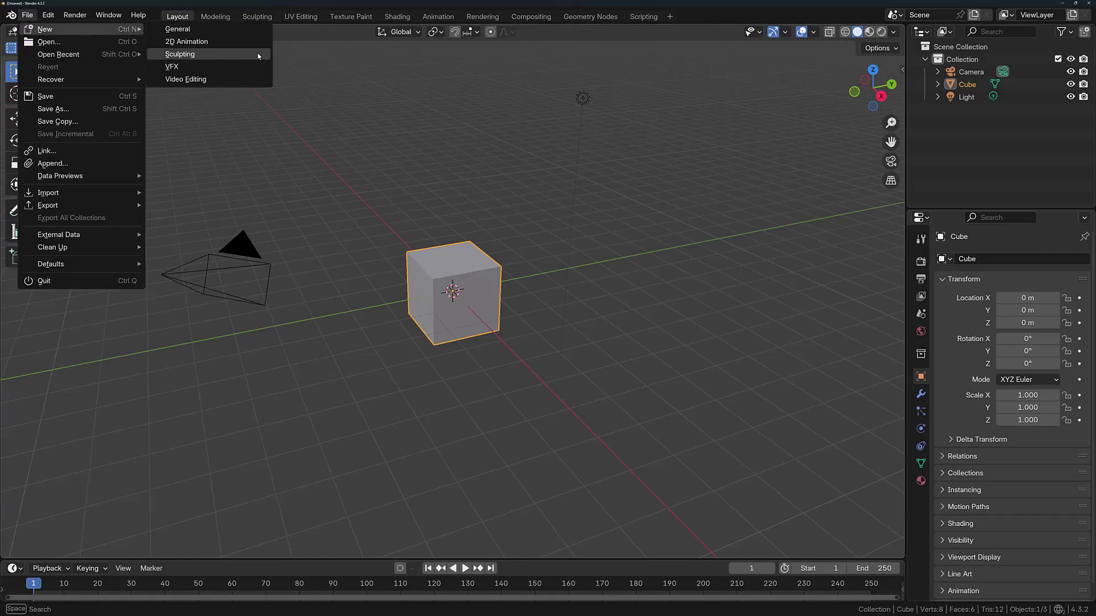
click(195, 80)
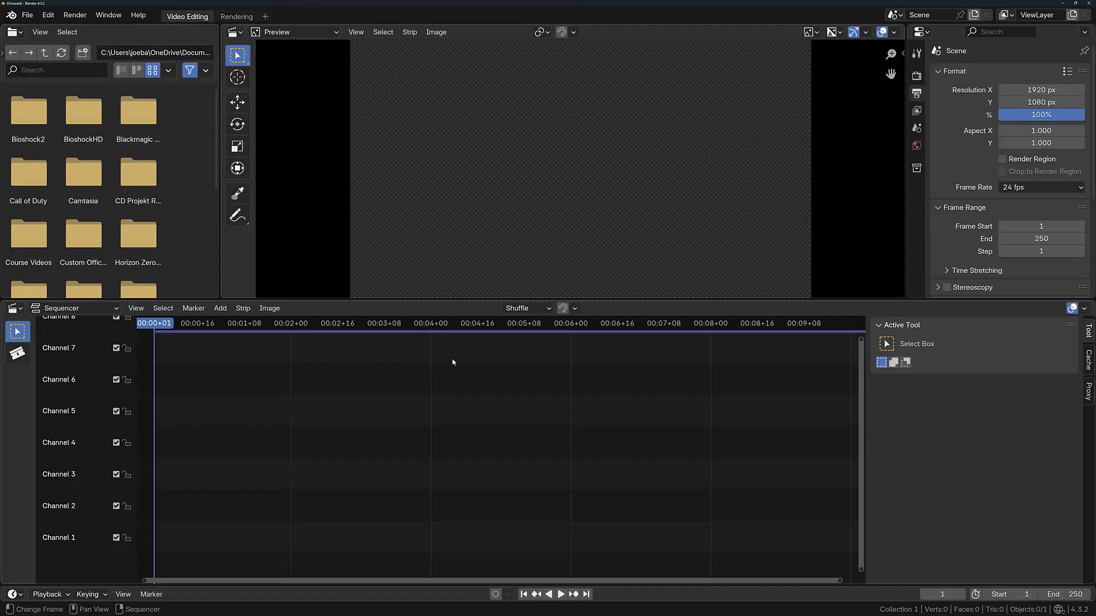
- Create a new file from the Sculpting template, and replace it with a new file from the General template
click(27, 15)
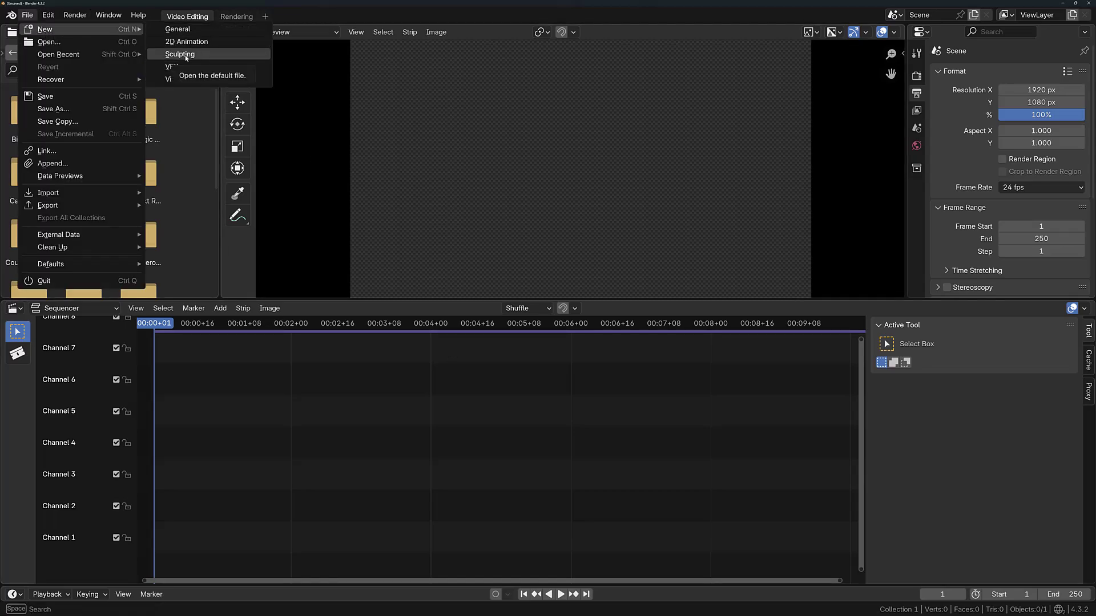
click(185, 54)
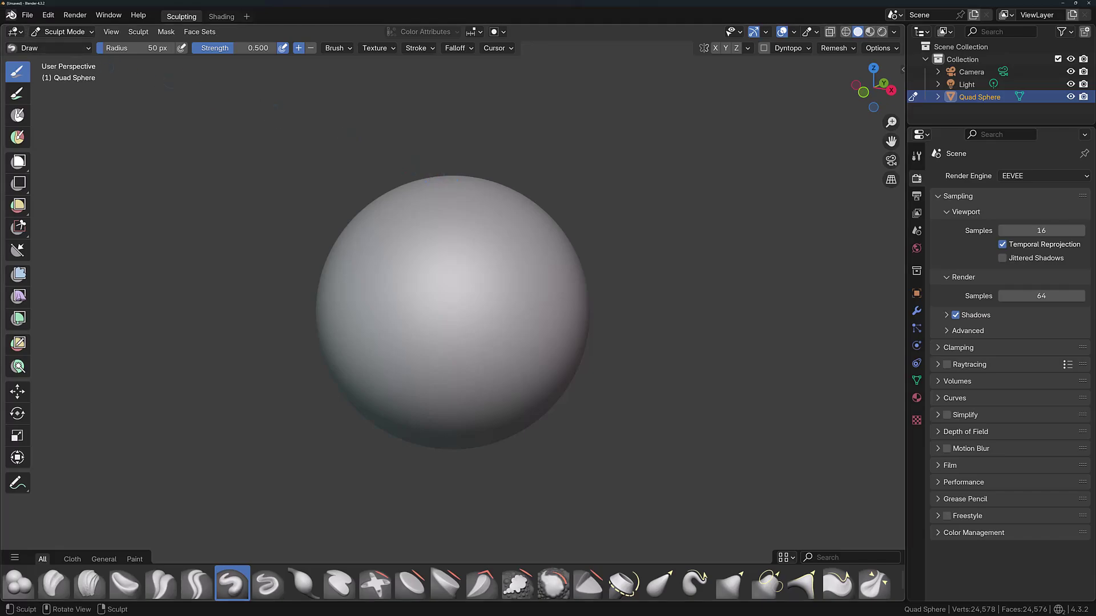
click(27, 15)
mouse_move(46, 29)
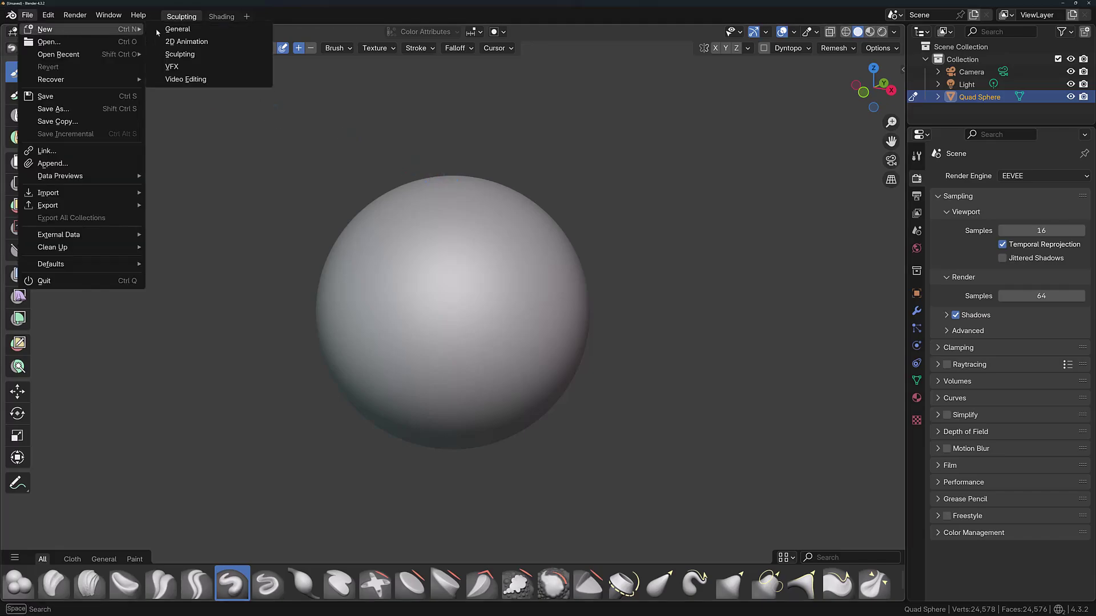
click(197, 31)
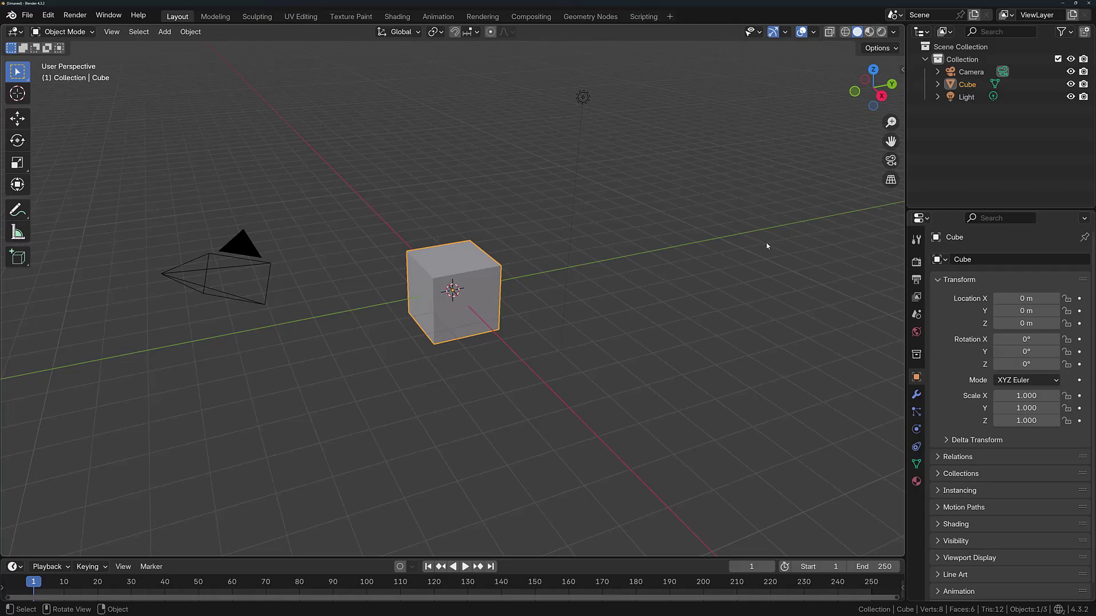
- Set the scene's render engine to Cycles and its render device to GPU Compute
click(916, 262)
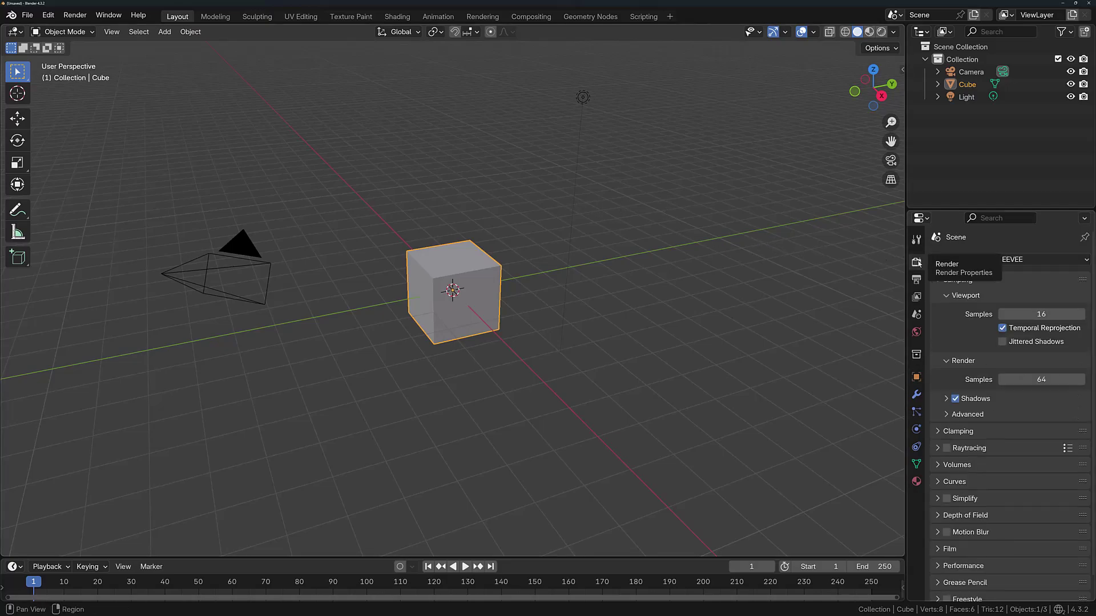
click(1011, 260)
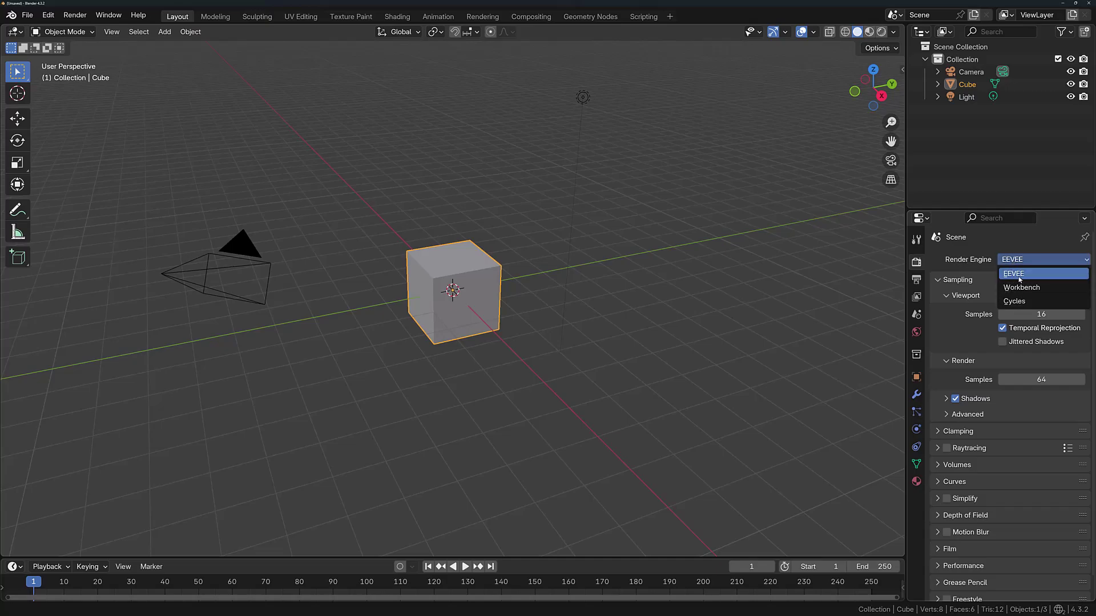
click(1024, 304)
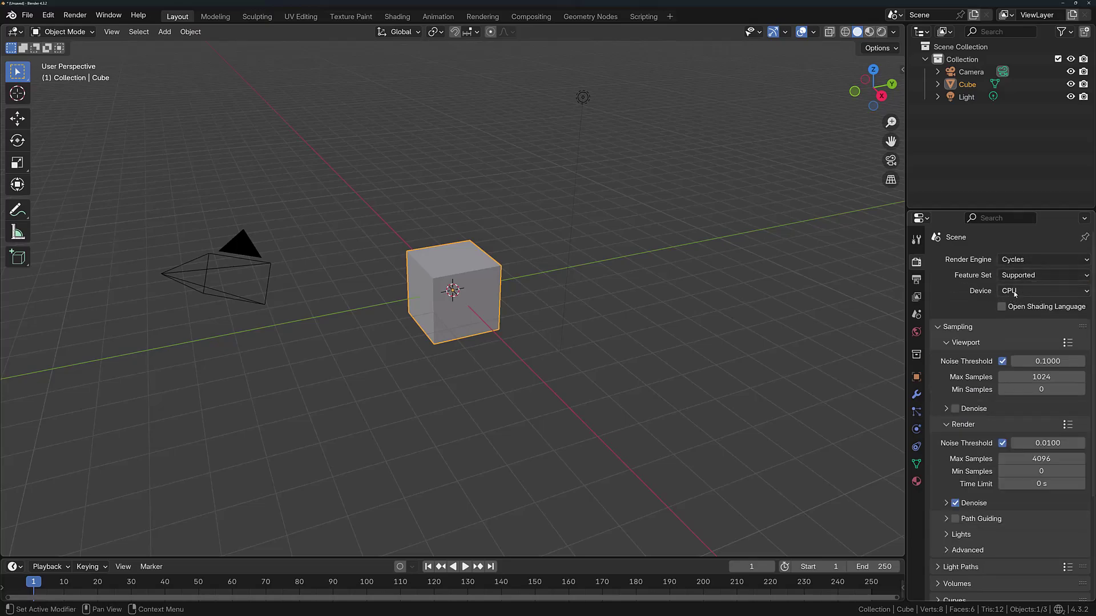
click(1014, 292)
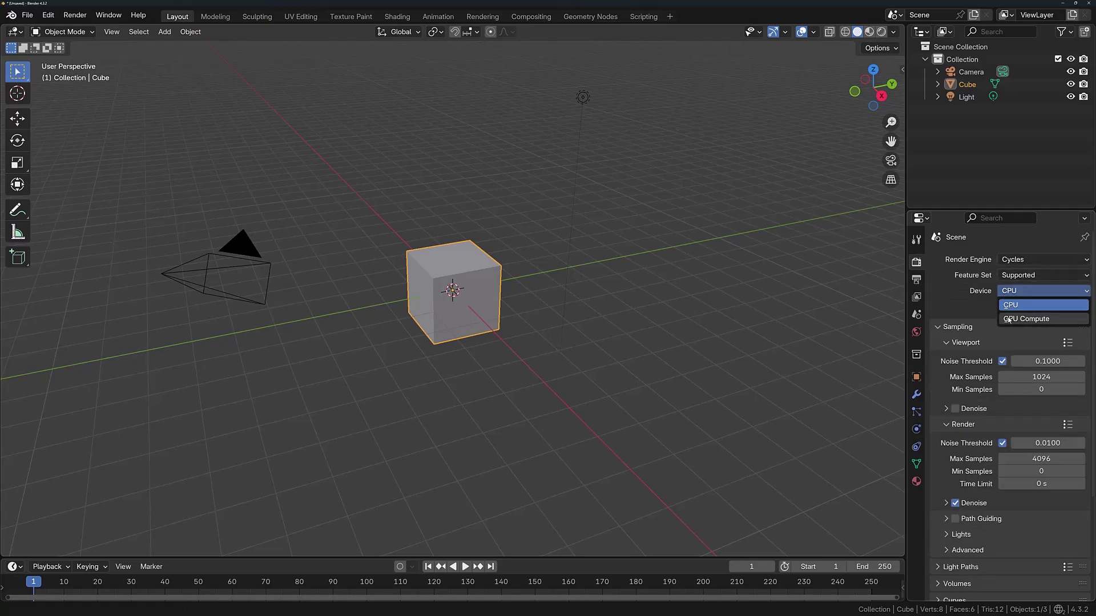
click(1027, 319)
- Look through the Cycles render settings and the scene's output settings, from format and frame range to file output
scroll(979, 318, down, 5)
scroll(980, 317, up, 3)
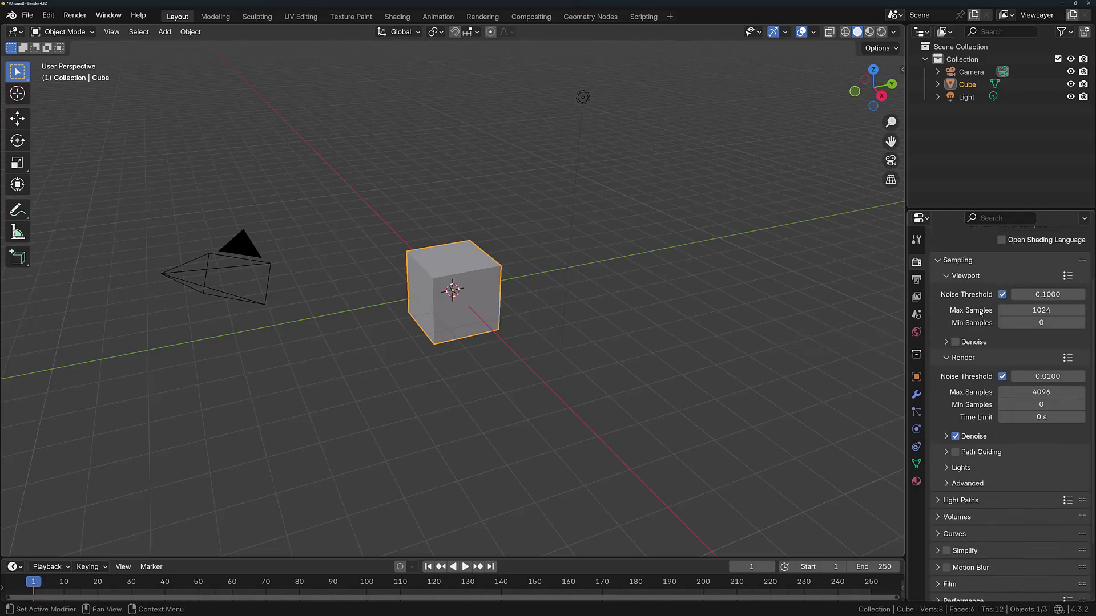
scroll(979, 514, down, 2)
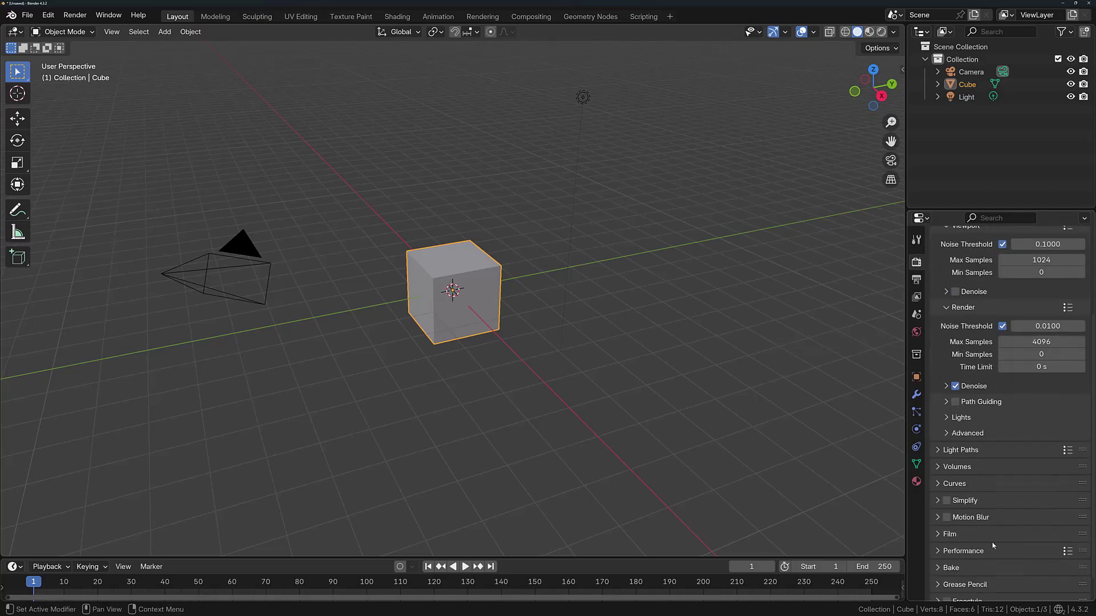
scroll(995, 507, up, 5)
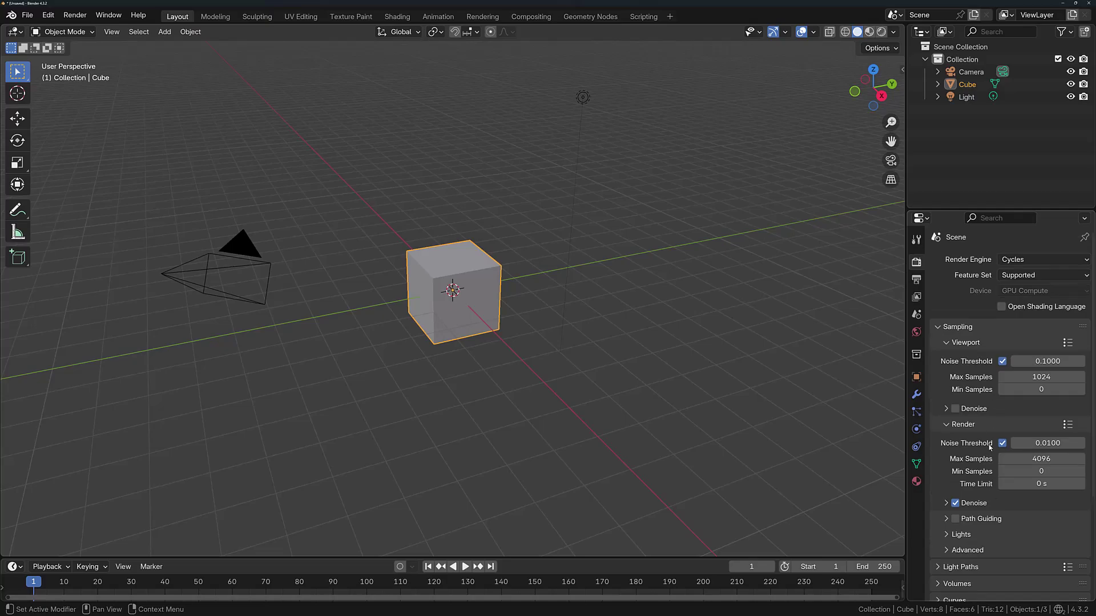
click(916, 280)
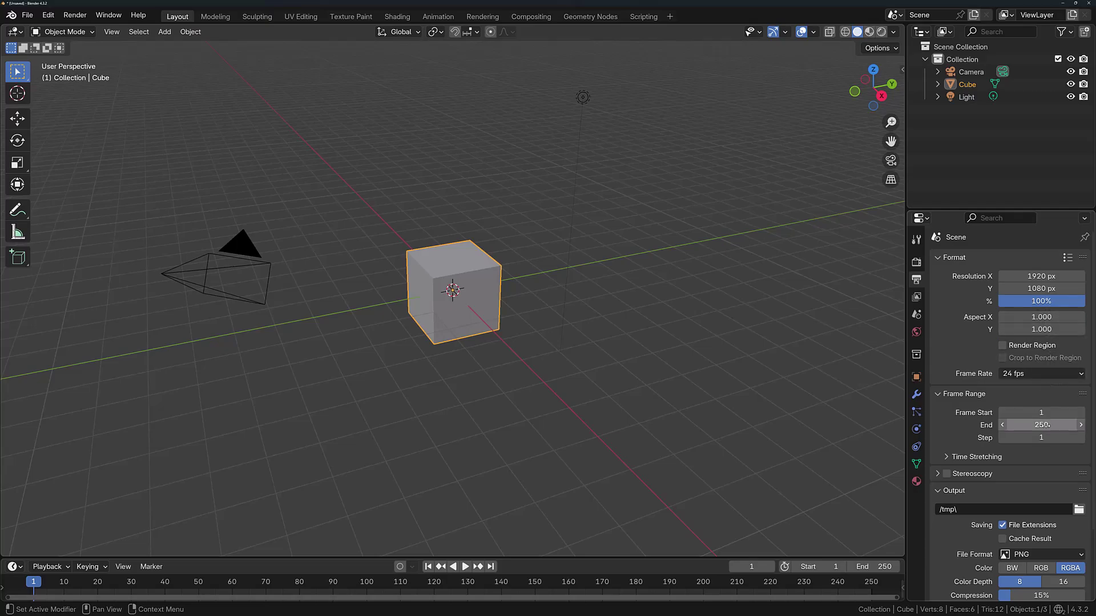
scroll(1008, 402, down, 4)
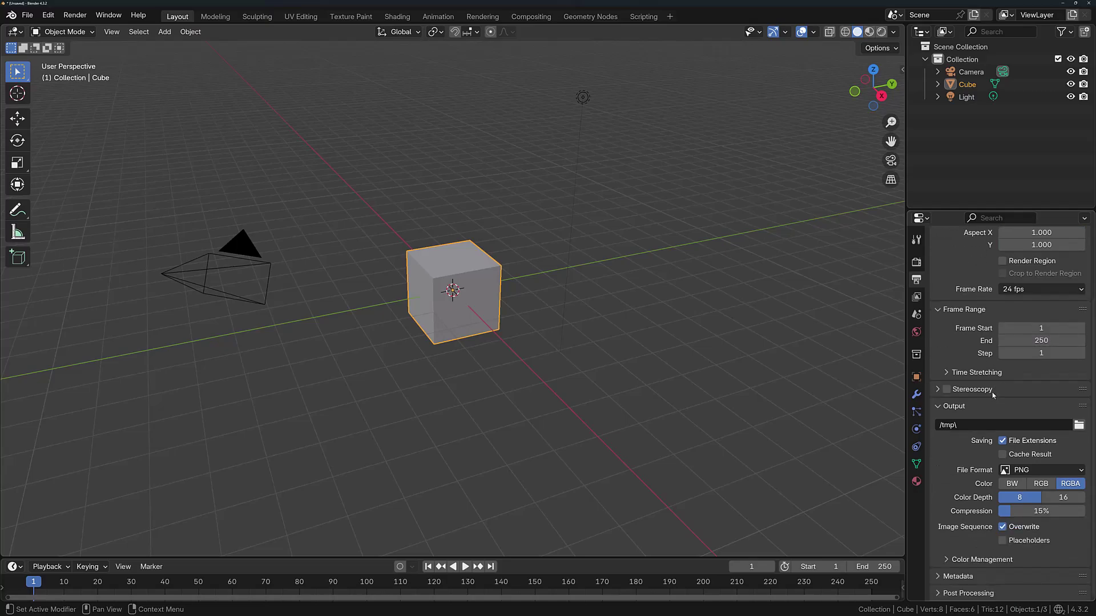